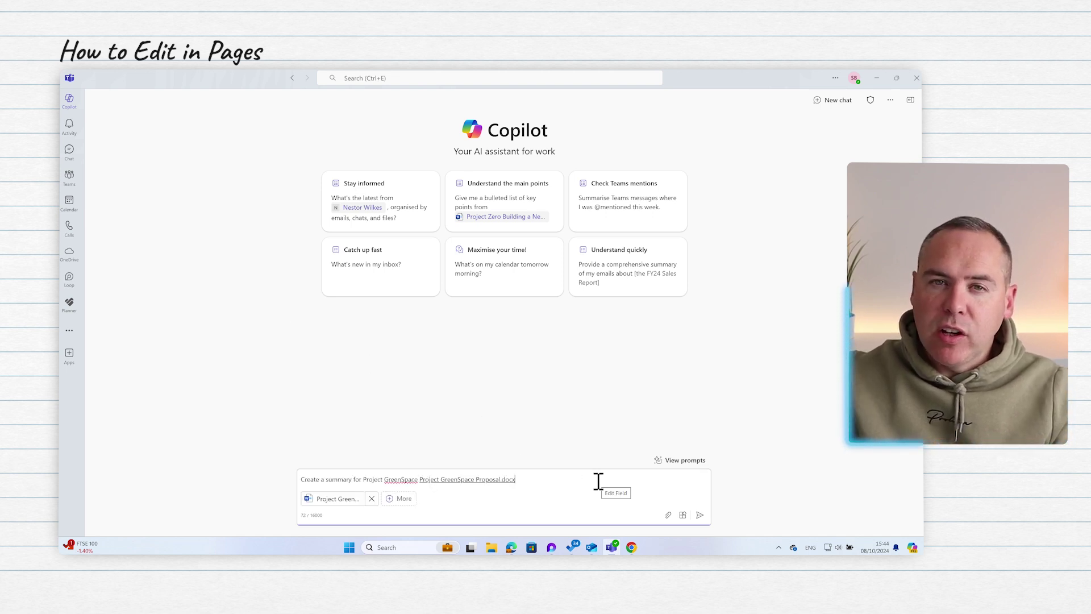
Send the prompt asking Copilot to summarise the attached Project GreenSpace Proposal.docx
left_click(701, 515)
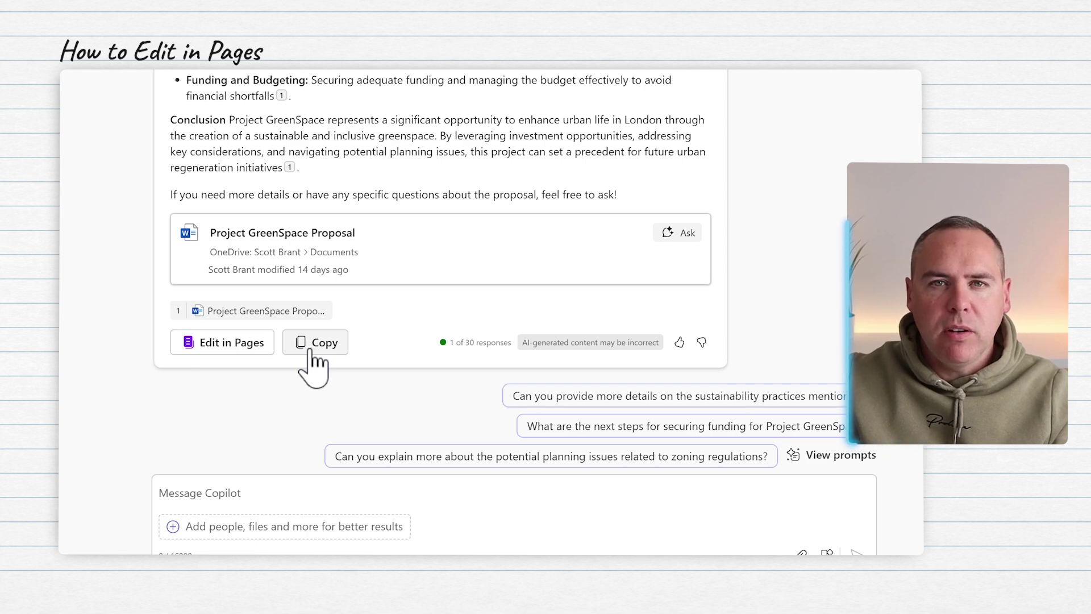
Open Copilot's summary as an editable page and select its Community Funding bullet
left_click(235, 344)
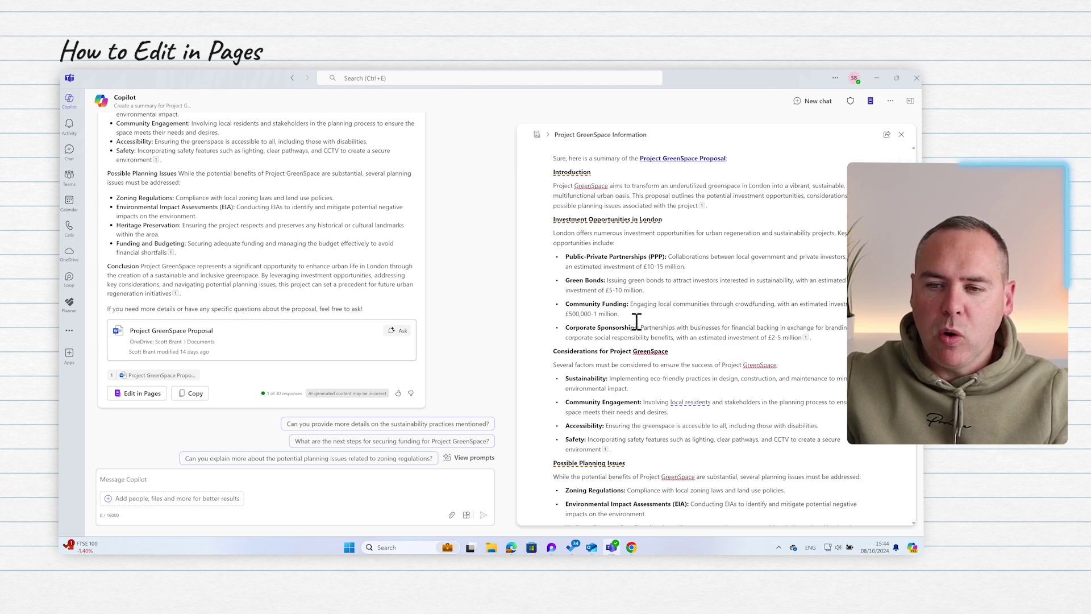
left_click(634, 314)
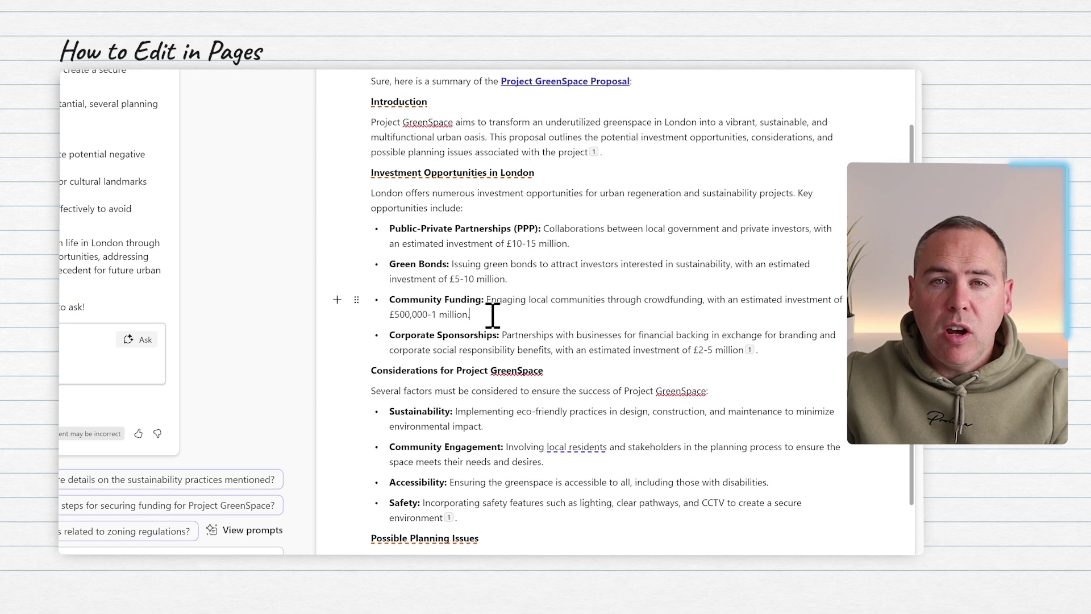
triple_click(469, 313)
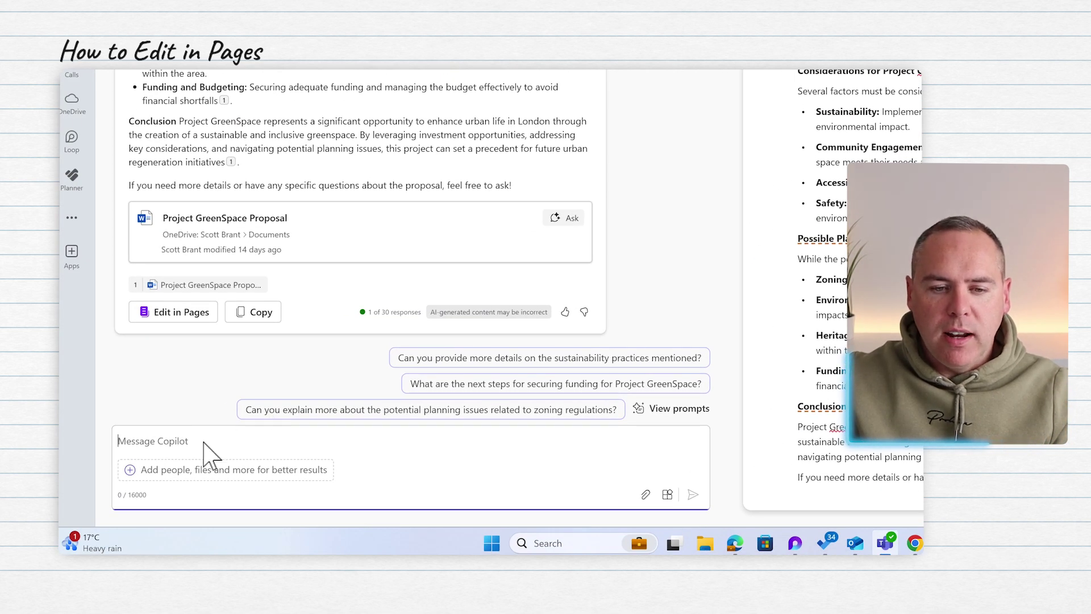
Ask Copilot for estimated Project GreenSpace milestones and append the list to the page
type("Create a list of key project milestones for Project GreenSpace, with estimated dates. Include milestones like ‘Design Approval,’ ‘Construction Start Date,’ ‘Community Feedback Sessions,’ and ‘Project Completion")
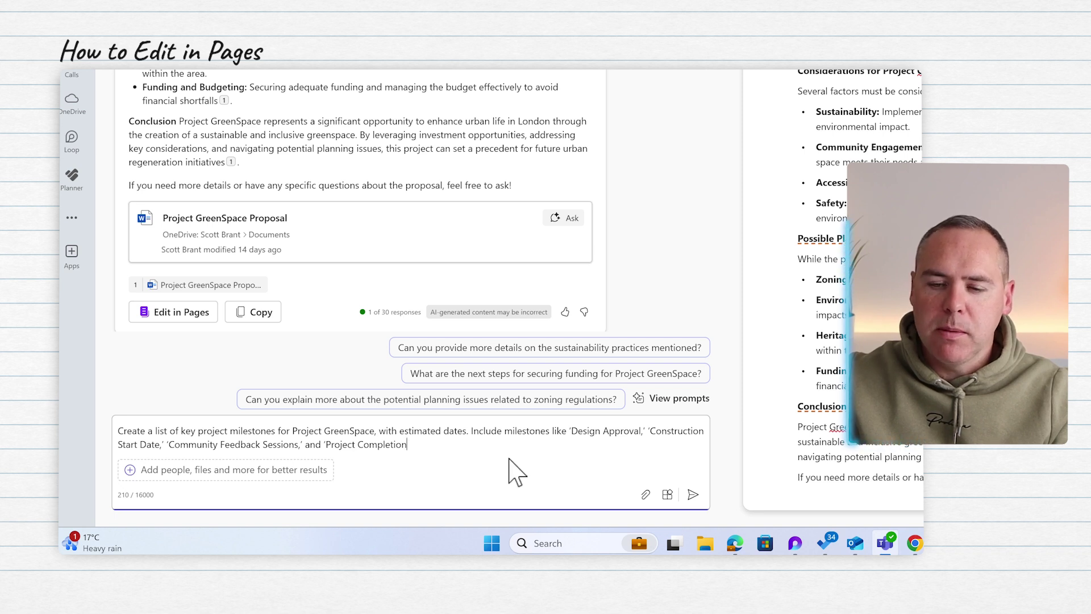
left_click(693, 494)
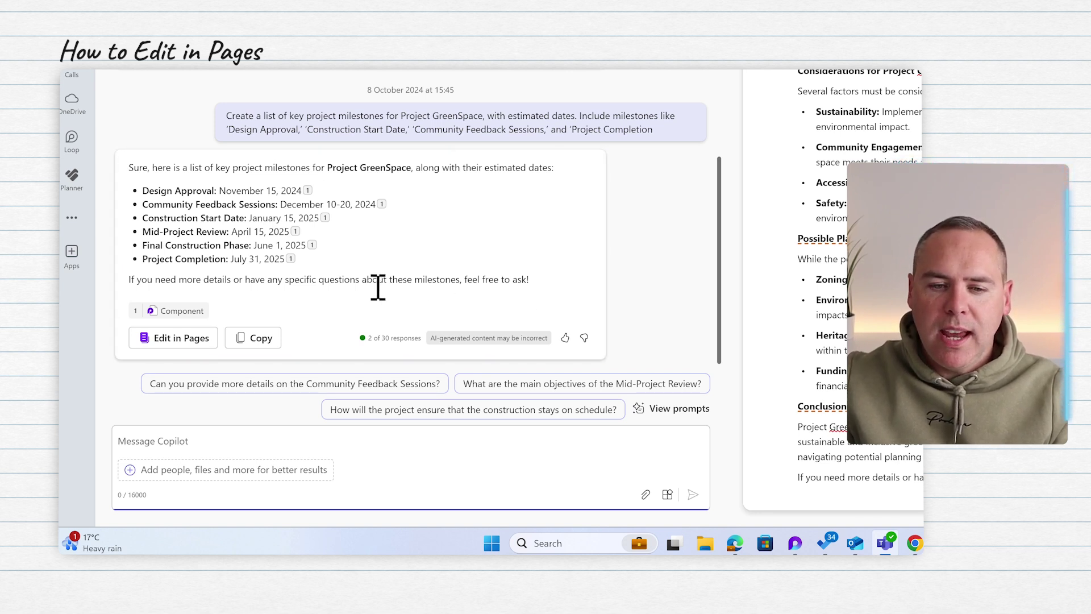
left_click(177, 335)
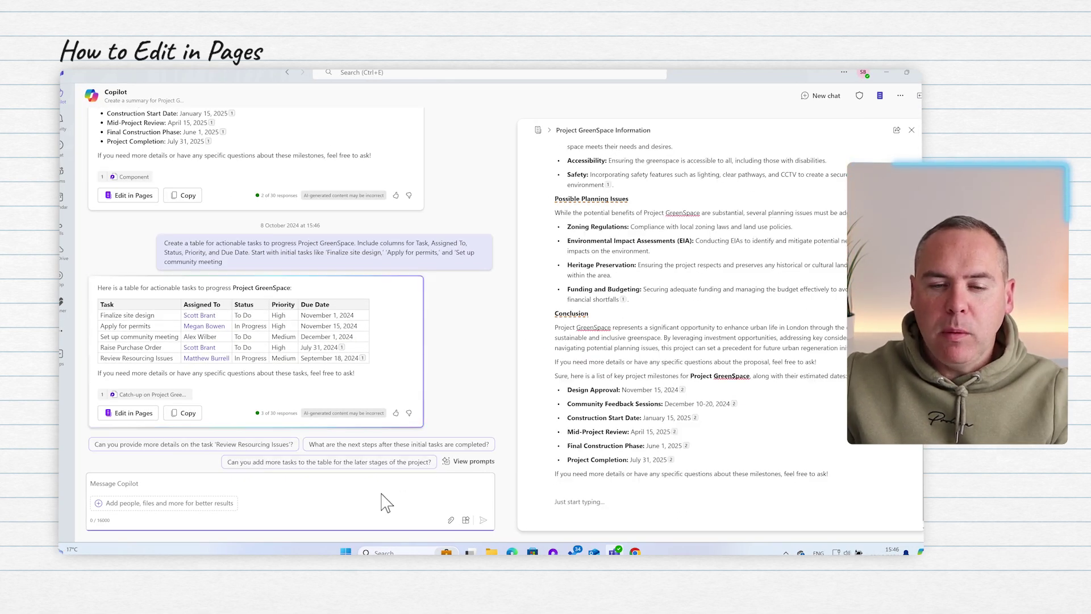
Append Copilot's Task, Assigned To, Status and Priority table below the milestones on the page
mouse_move(191, 316)
left_click_drag(106, 305, 358, 363)
right_click(362, 366)
left_click(400, 365)
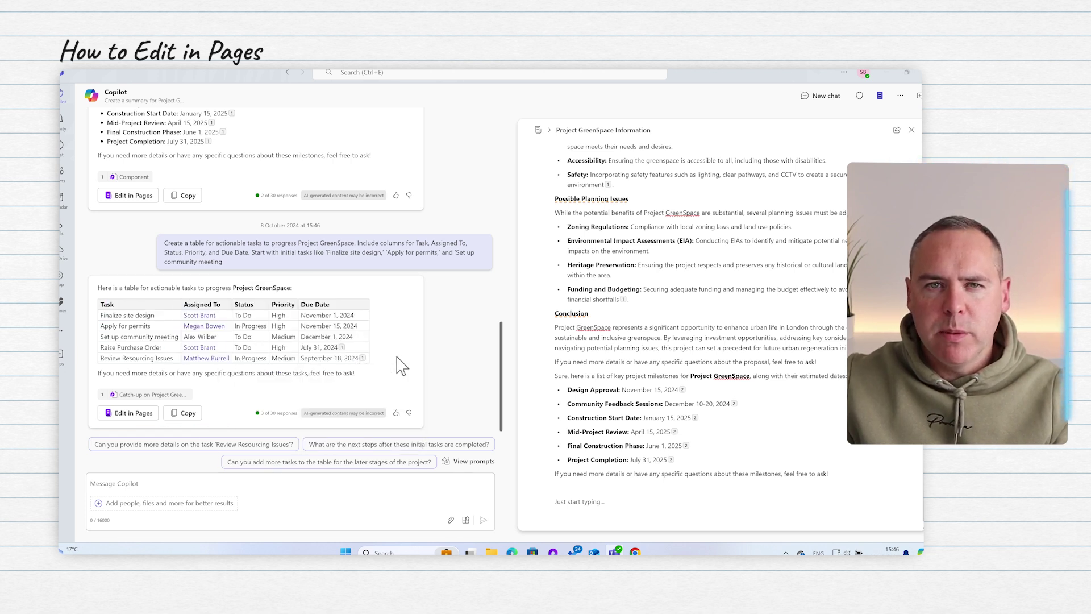
left_click(118, 419)
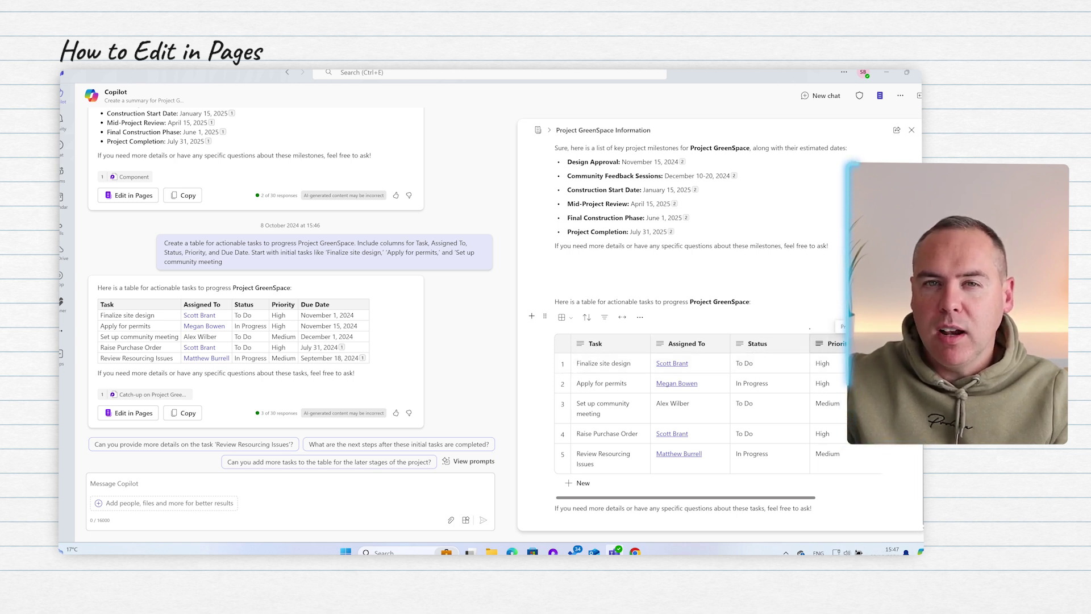
left_click(298, 484)
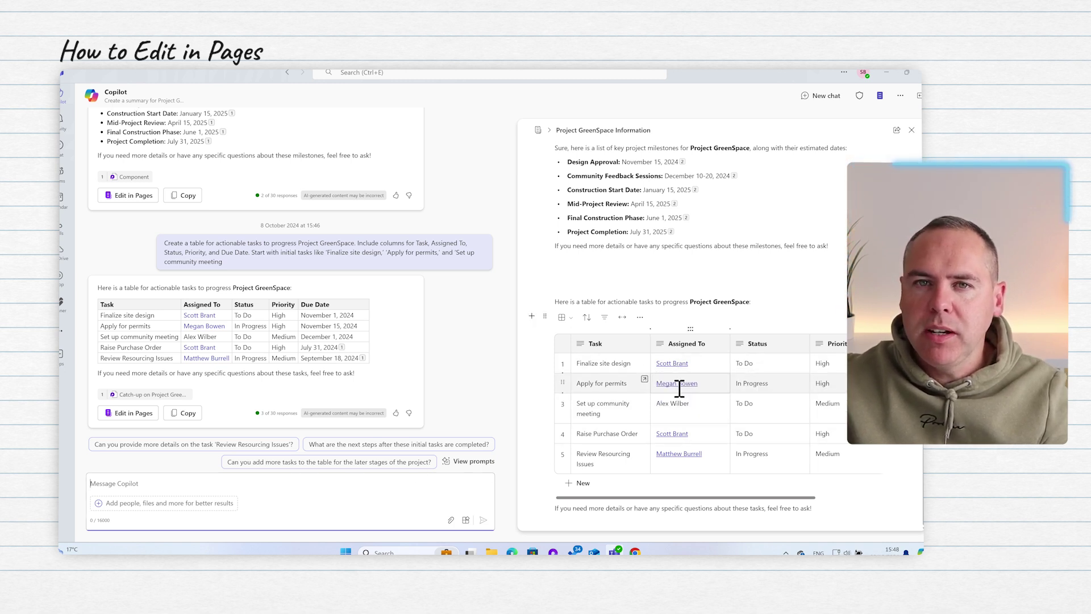
left_click(703, 366)
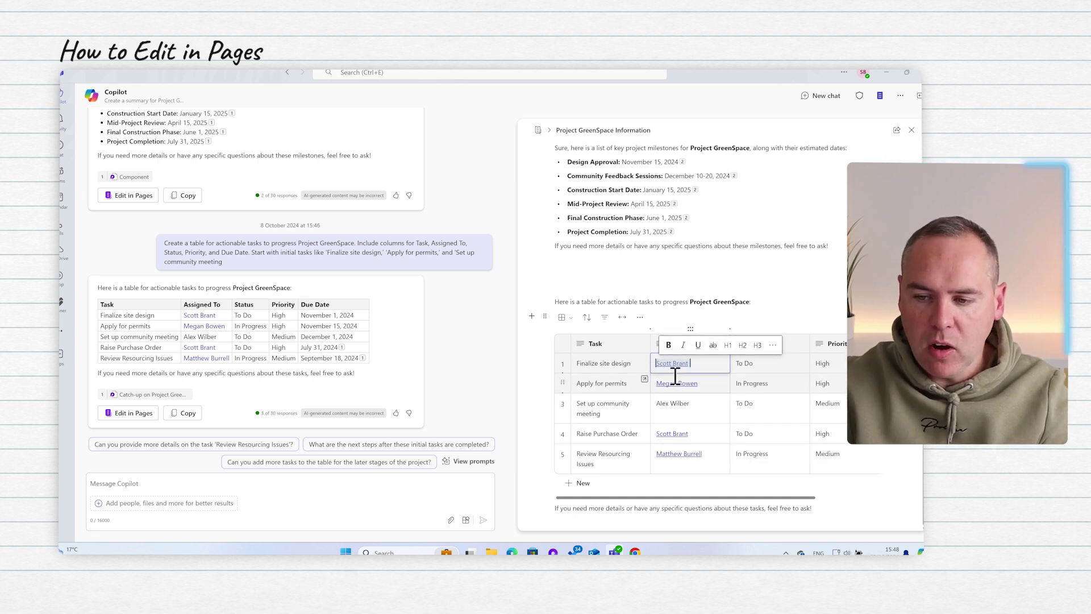
type("@")
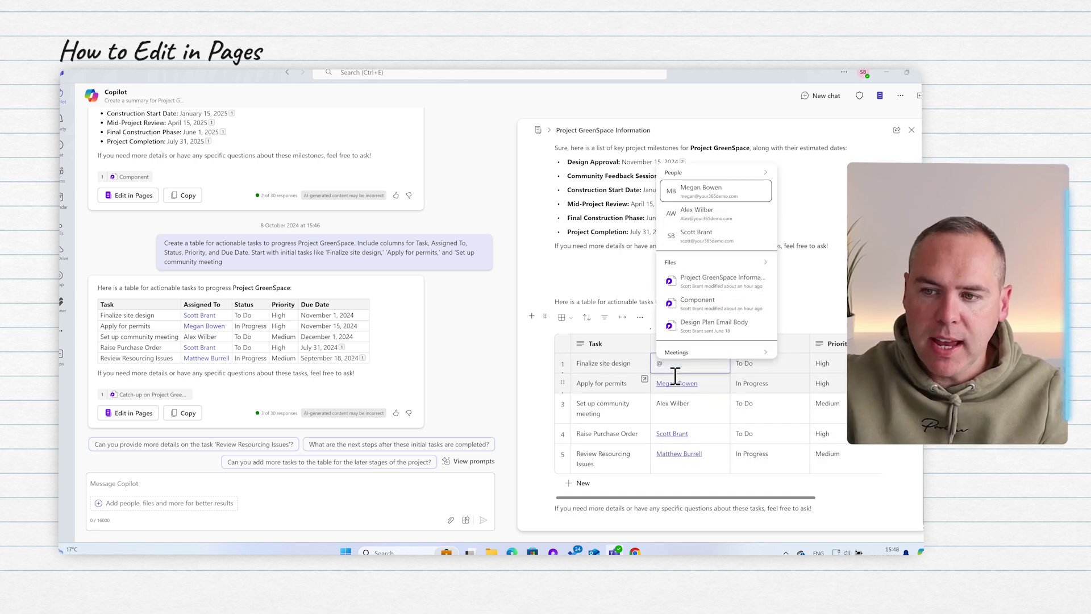
left_click(708, 234)
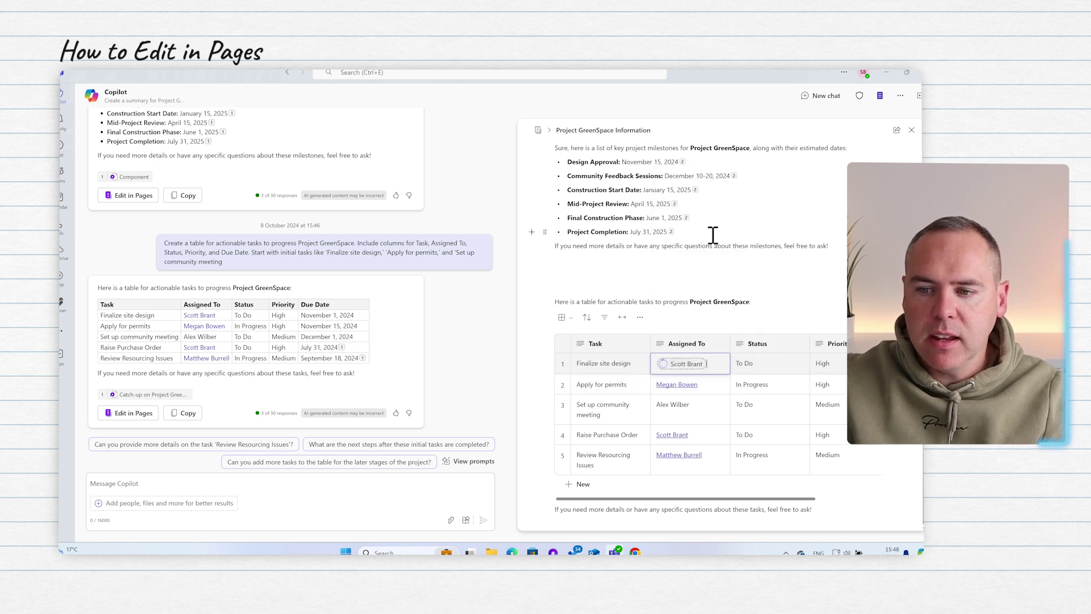
left_click(718, 385)
key("BackSpace")
type("@")
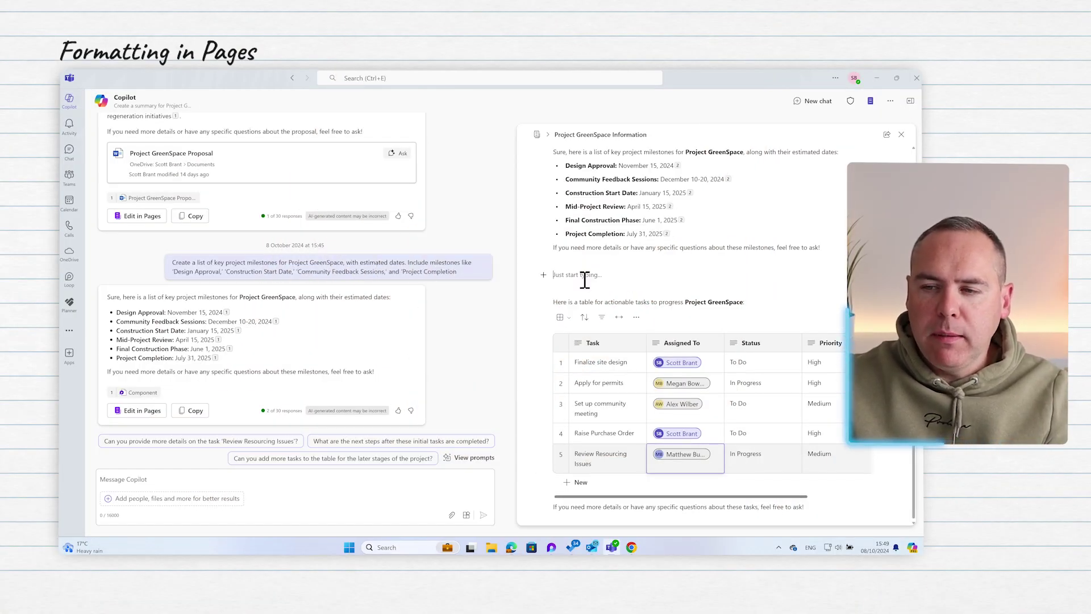
scroll(585, 278, "up", 15)
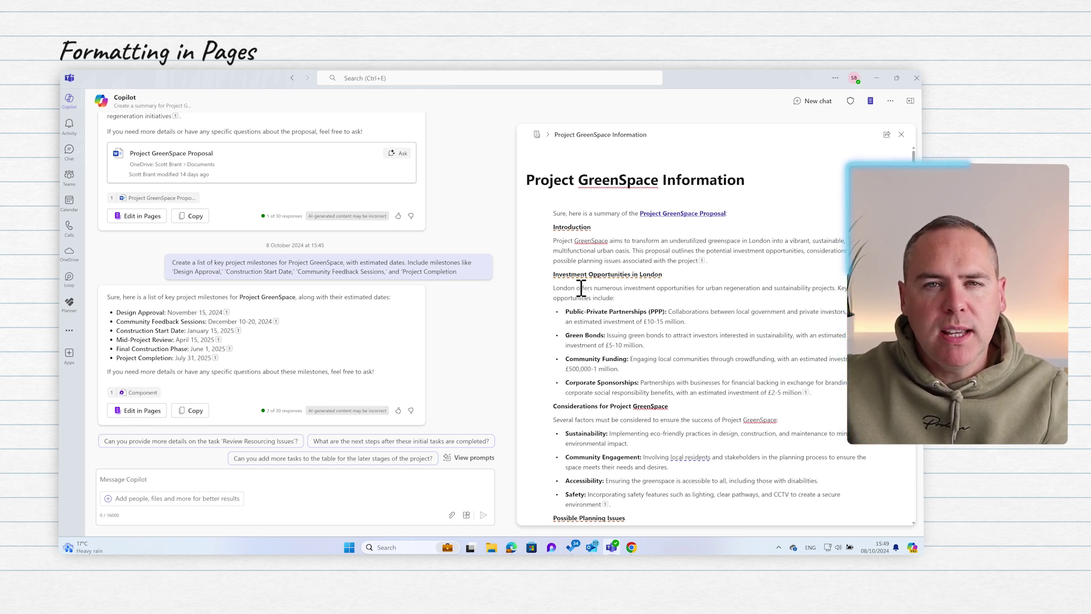
triple_click(669, 176)
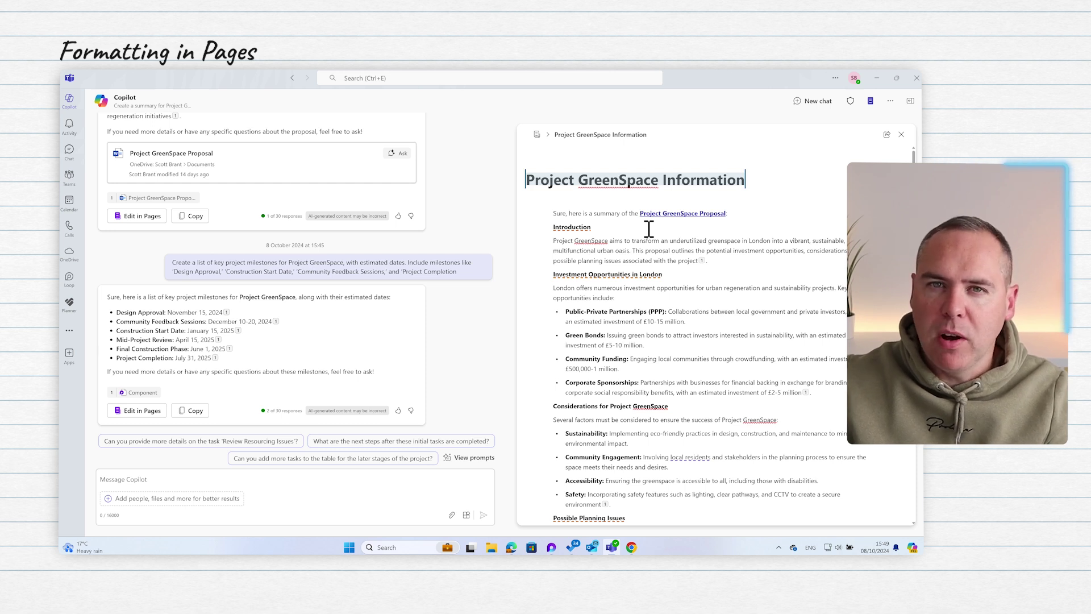
Replace the 'Sure, here is a summary' intro line with a Heading 2 line above Introduction
left_click(575, 214)
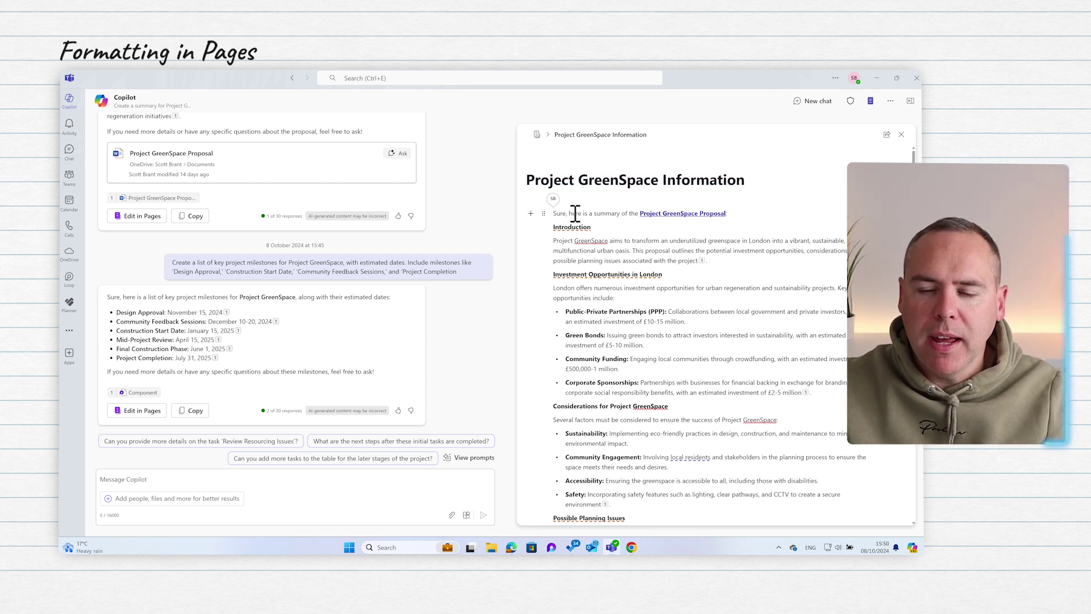
triple_click(575, 215)
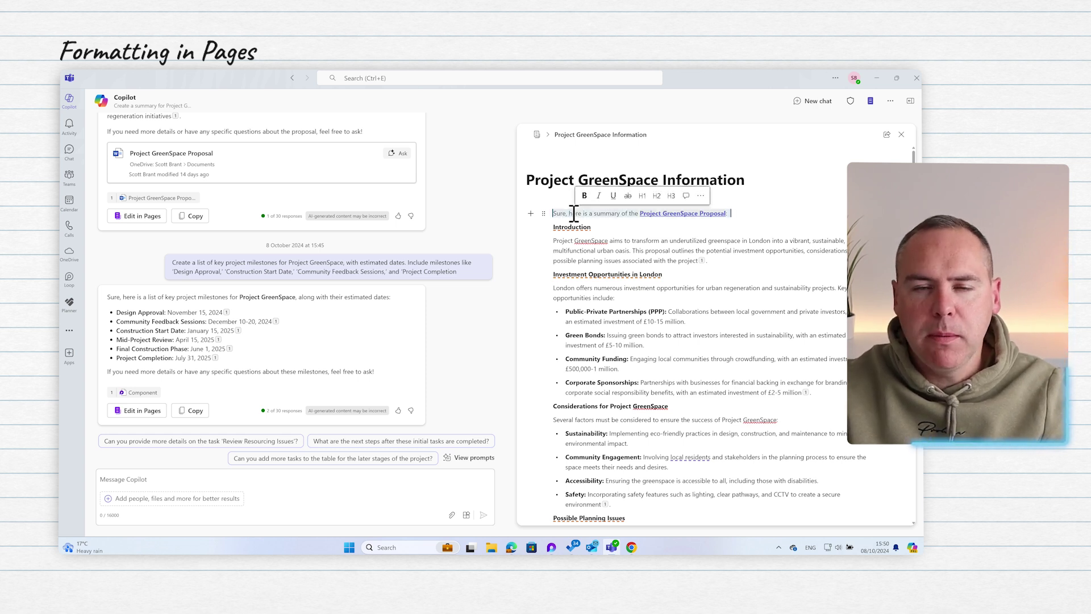
key("BackSpace")
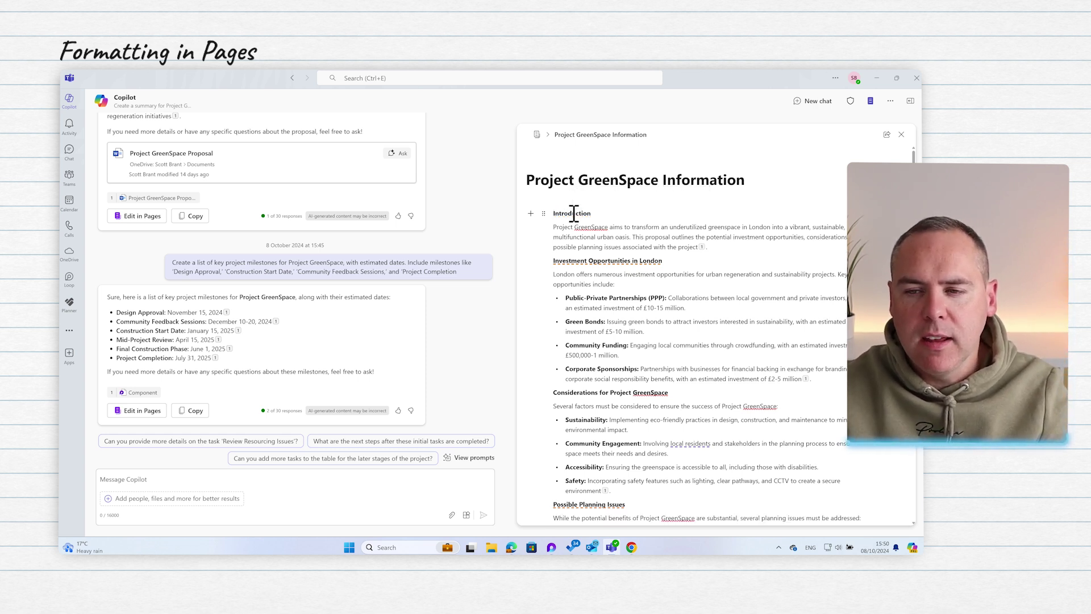
key("Return")
left_click(574, 214)
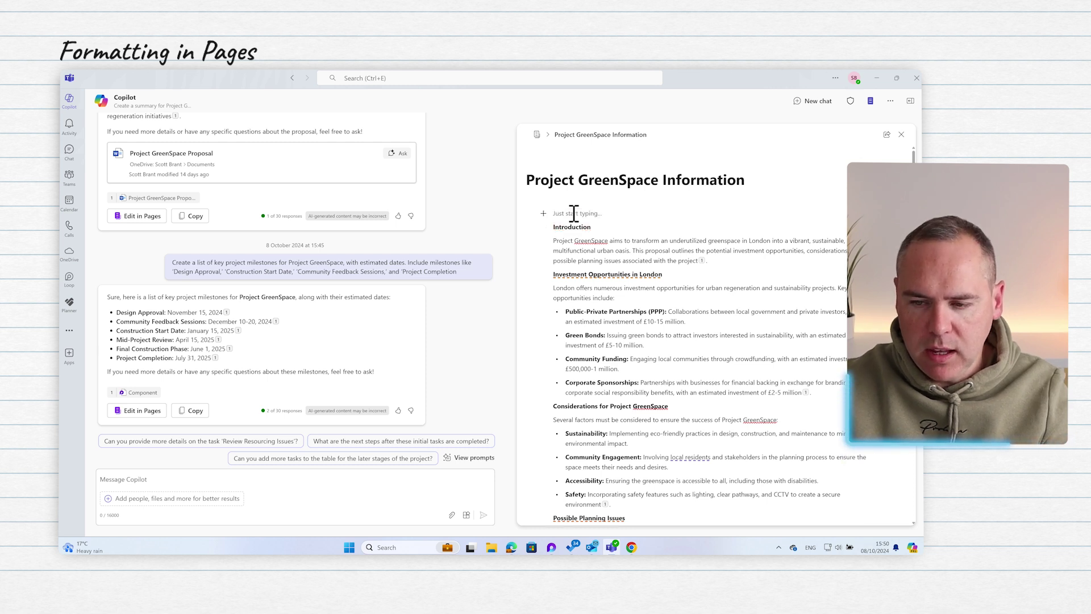
type("/")
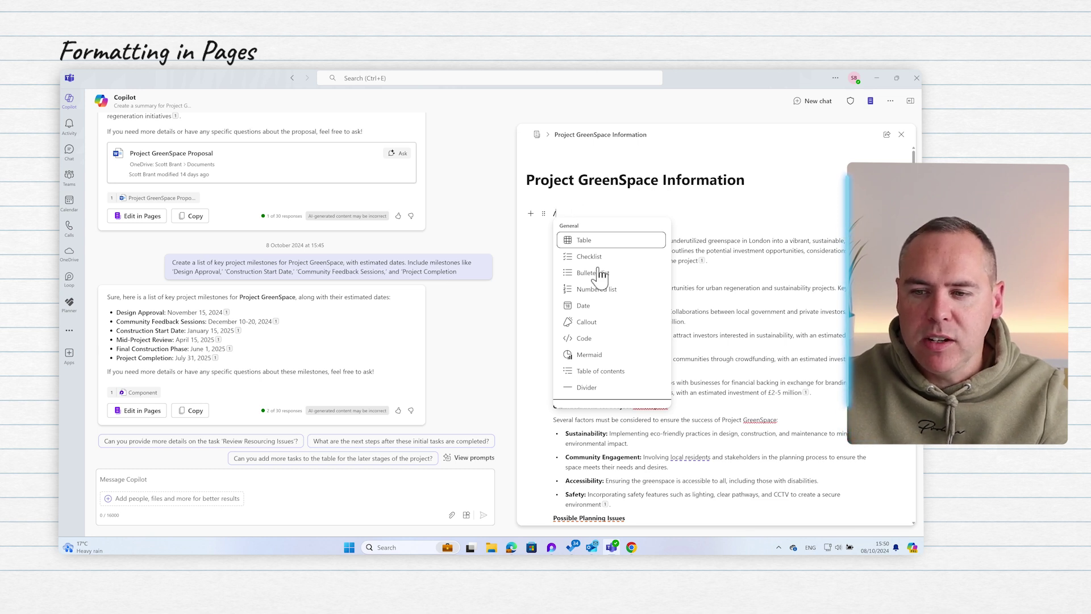
scroll(611, 313, "down", 2)
left_click(610, 309)
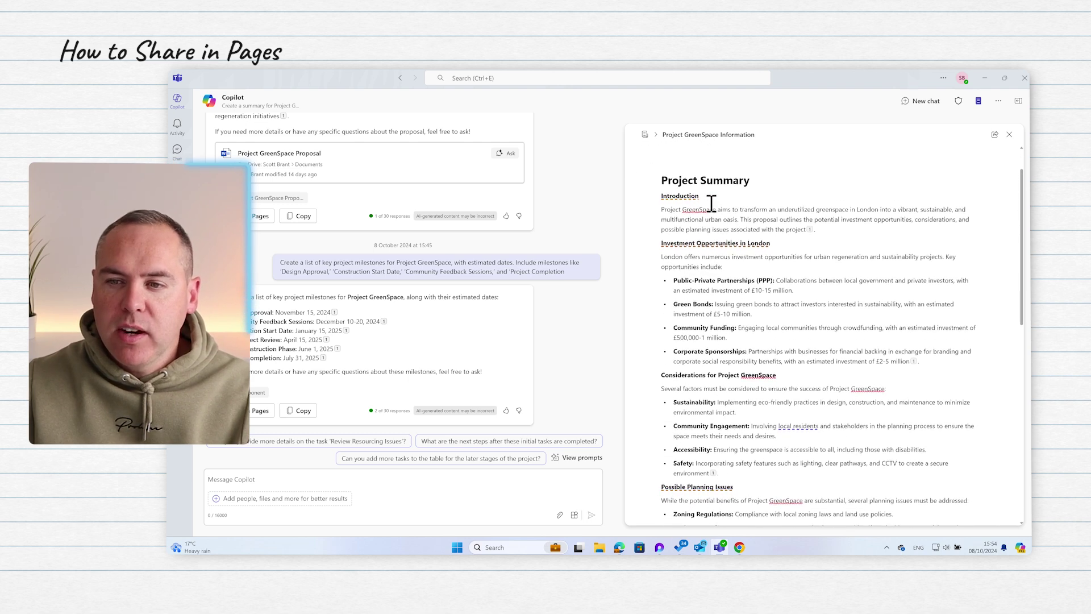
Scroll through the page's milestones and Project Actions table, then back toward the top
scroll(711, 204, "down", 5)
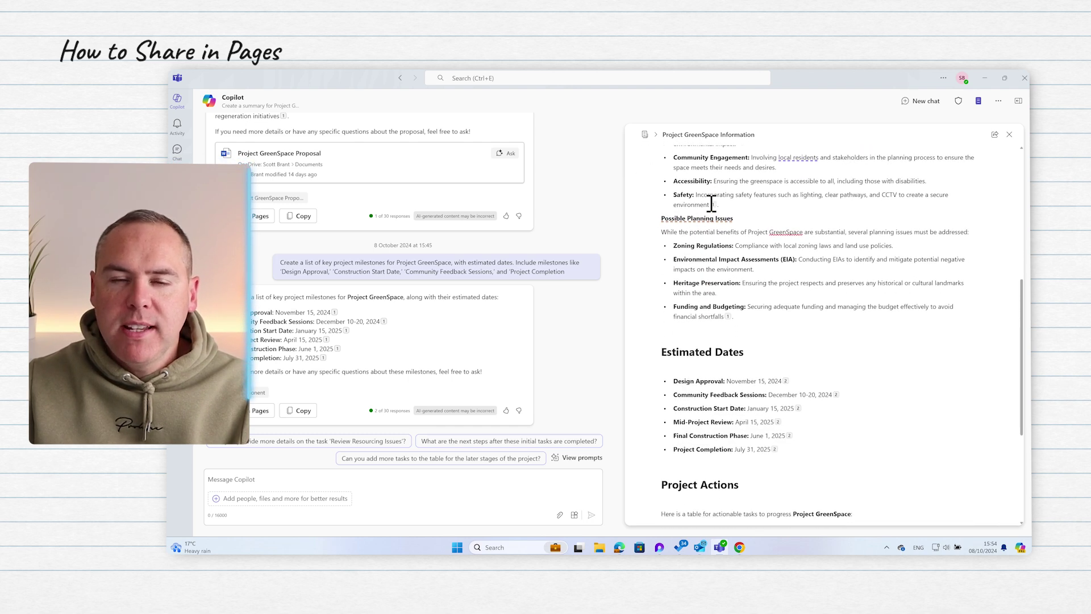
scroll(712, 213, "down", 2)
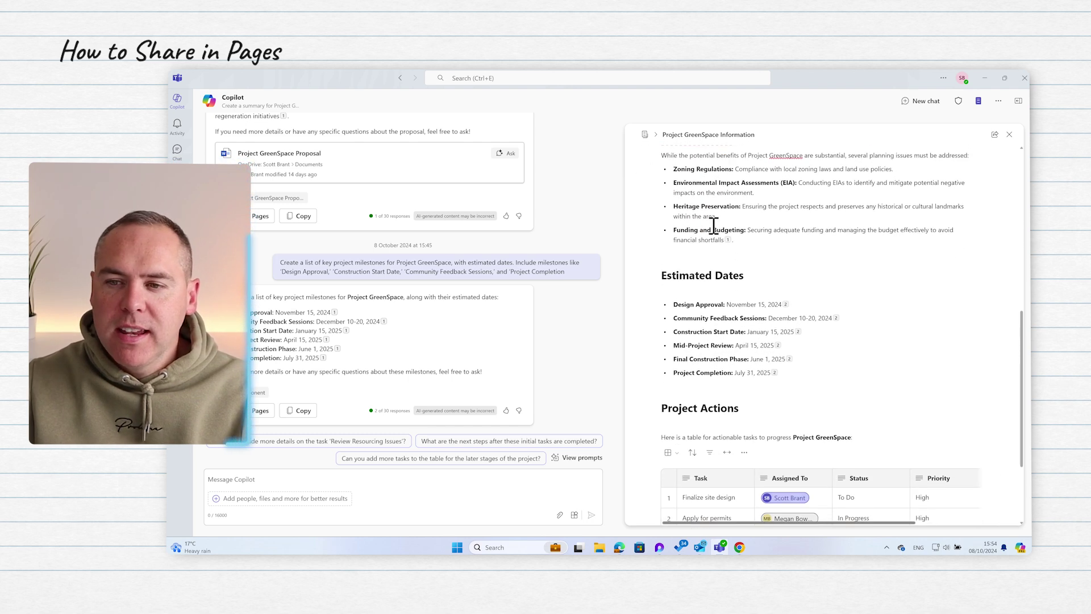
scroll(713, 236, "down", 1)
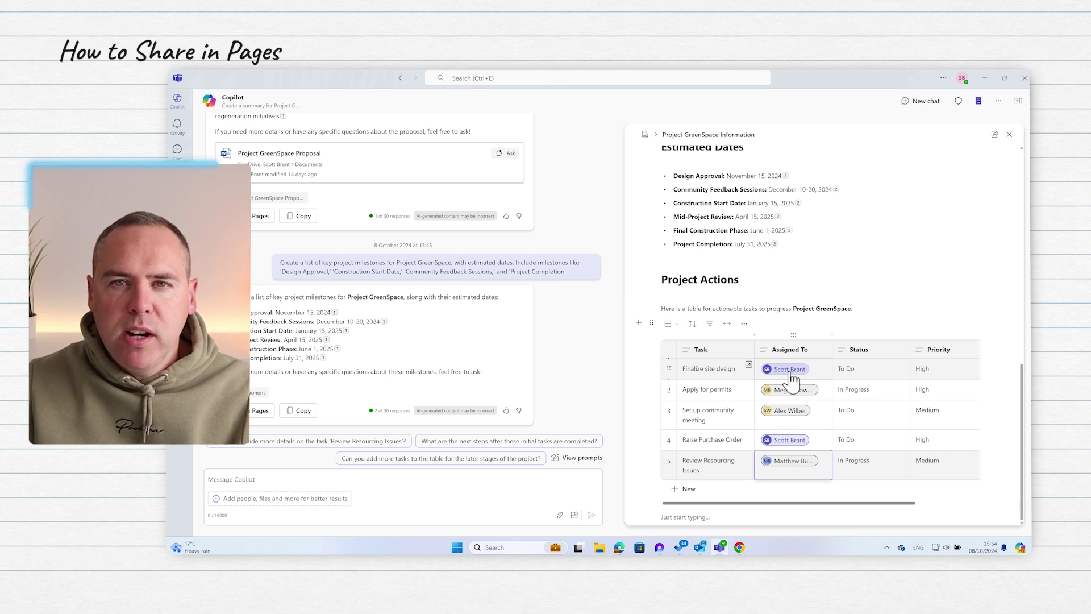
scroll(792, 378, "up", 15)
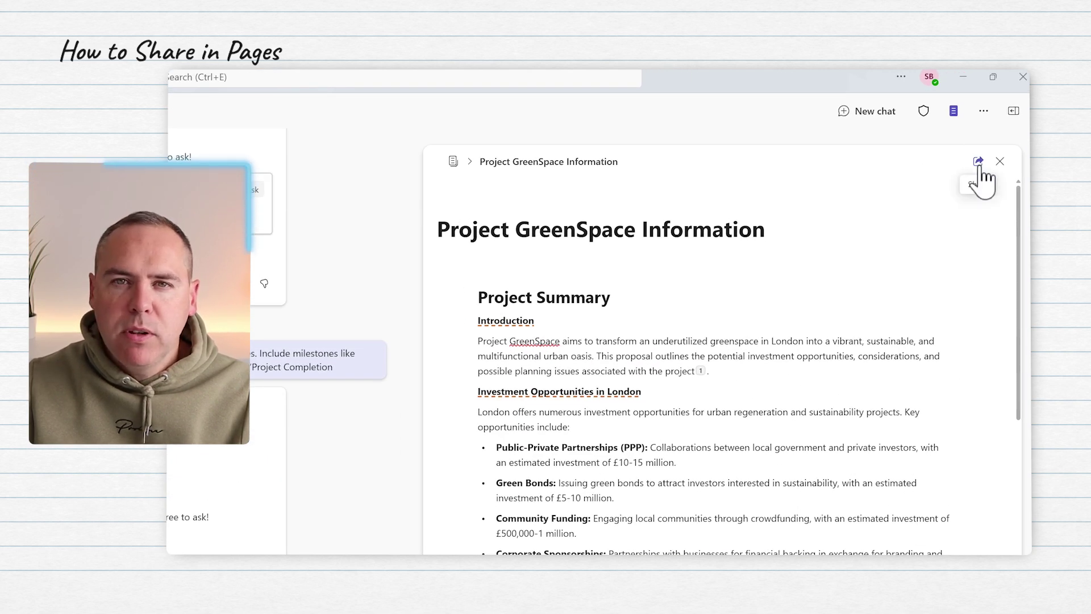
Copy a Page link to just the Project GreenSpace Information page from the Share menu
left_click(978, 162)
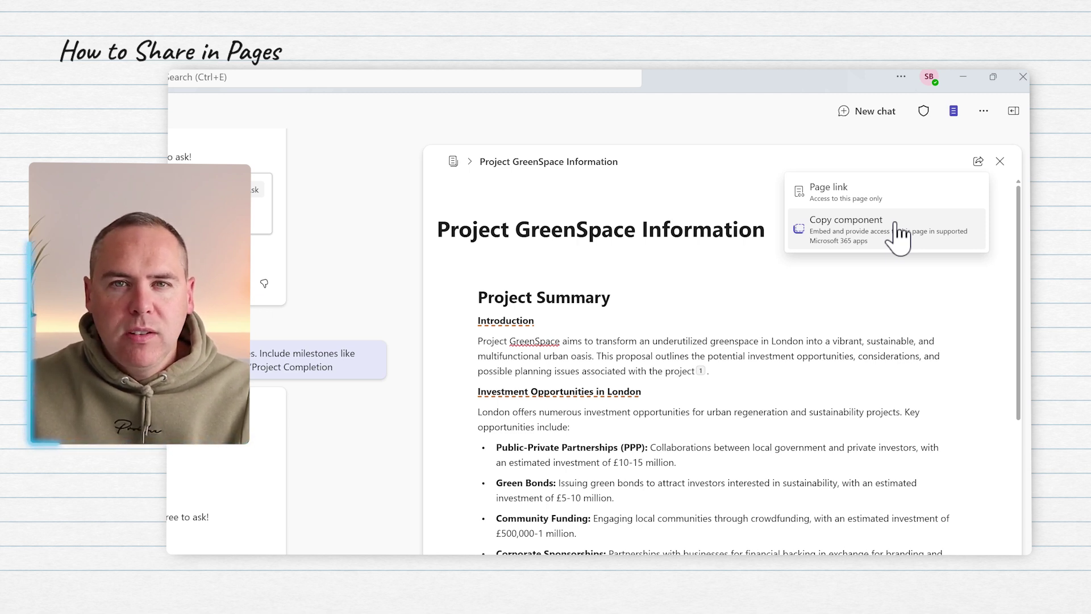
left_click(880, 195)
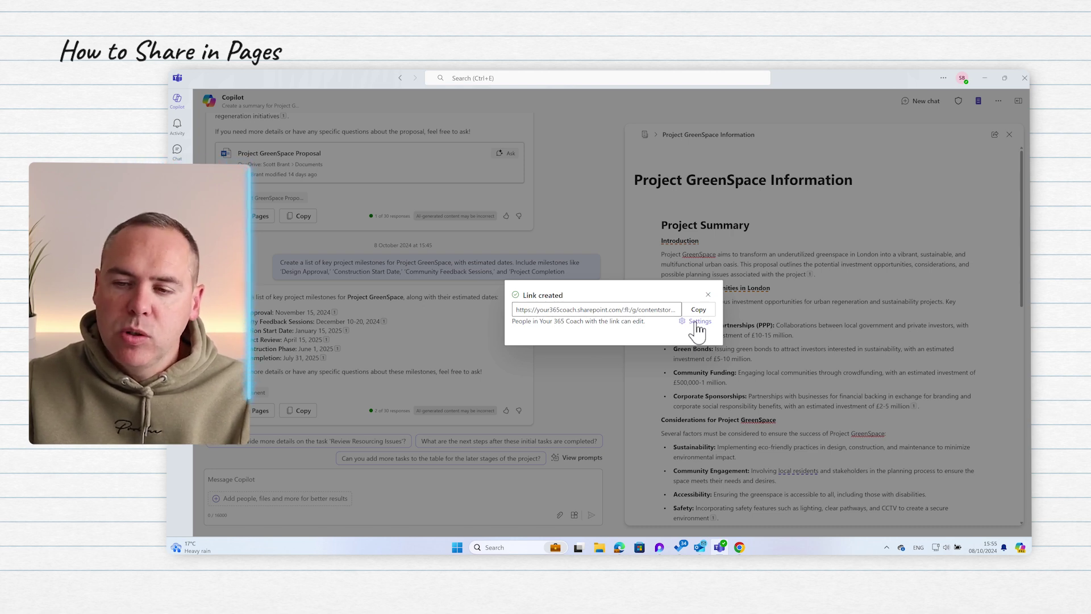
left_click(704, 314)
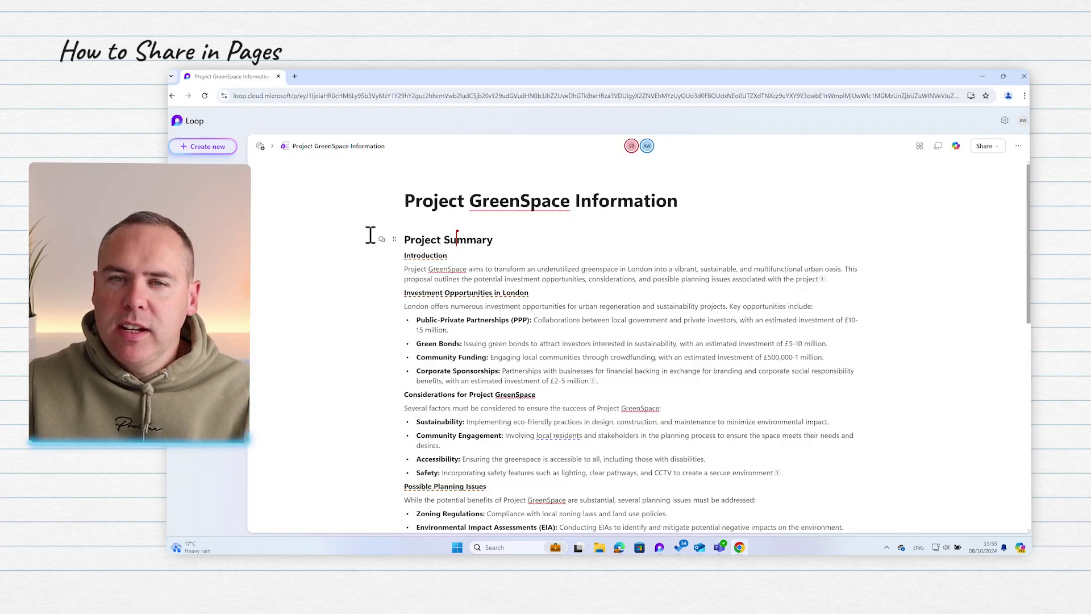
scroll(371, 238, "down", 3)
scroll(372, 239, "down", 6)
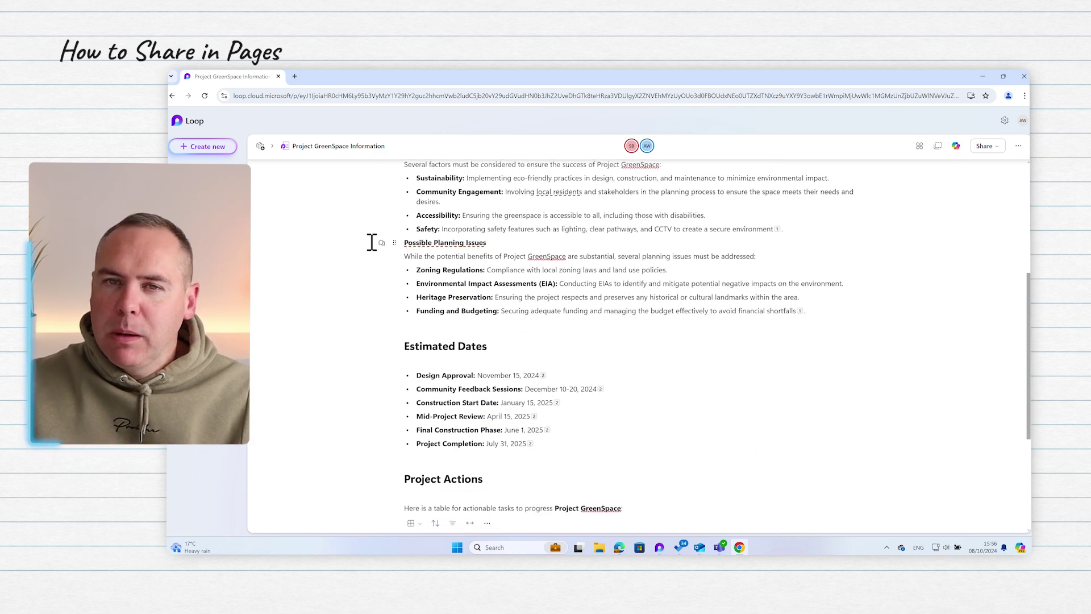
scroll(372, 243, "down", 5)
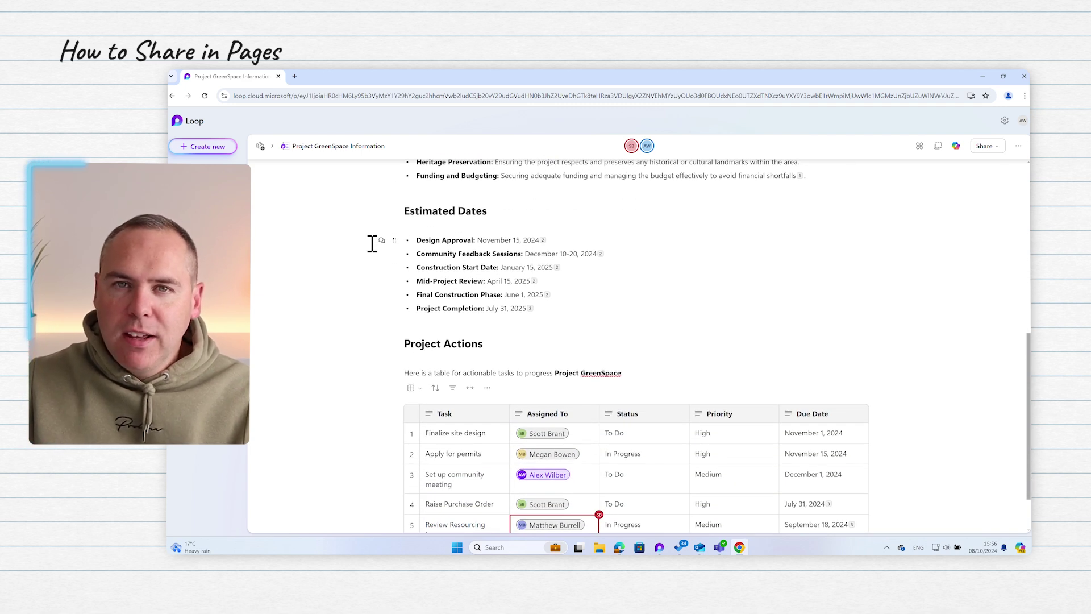
scroll(372, 243, "up", 15)
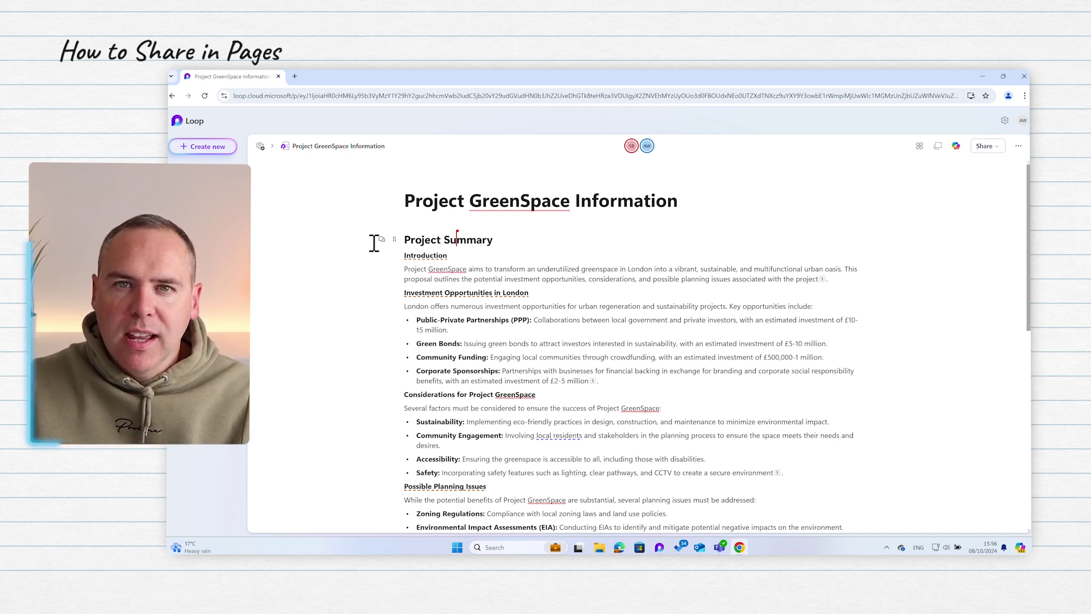
Copy the Project GreenSpace Information page as a component via Share > Copy component
left_click(720, 547)
left_click(696, 314)
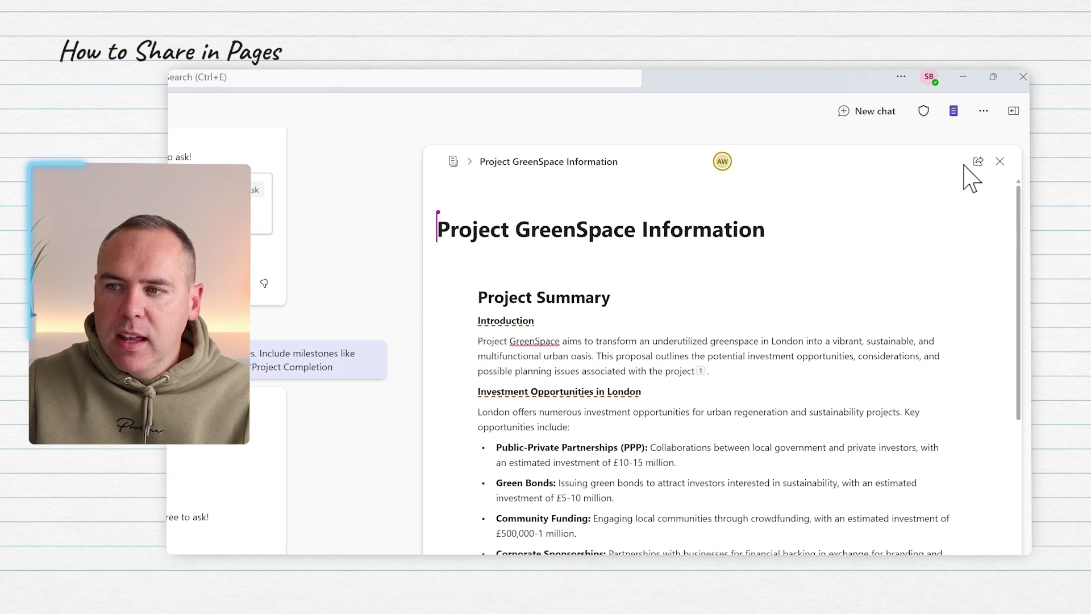
left_click(977, 163)
left_click(866, 237)
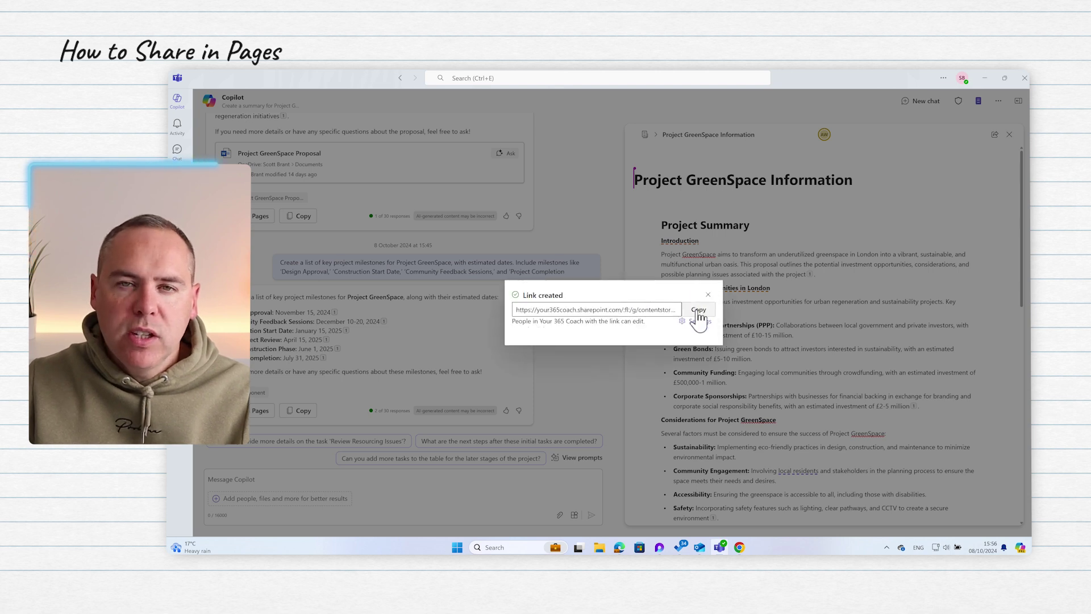
left_click(699, 311)
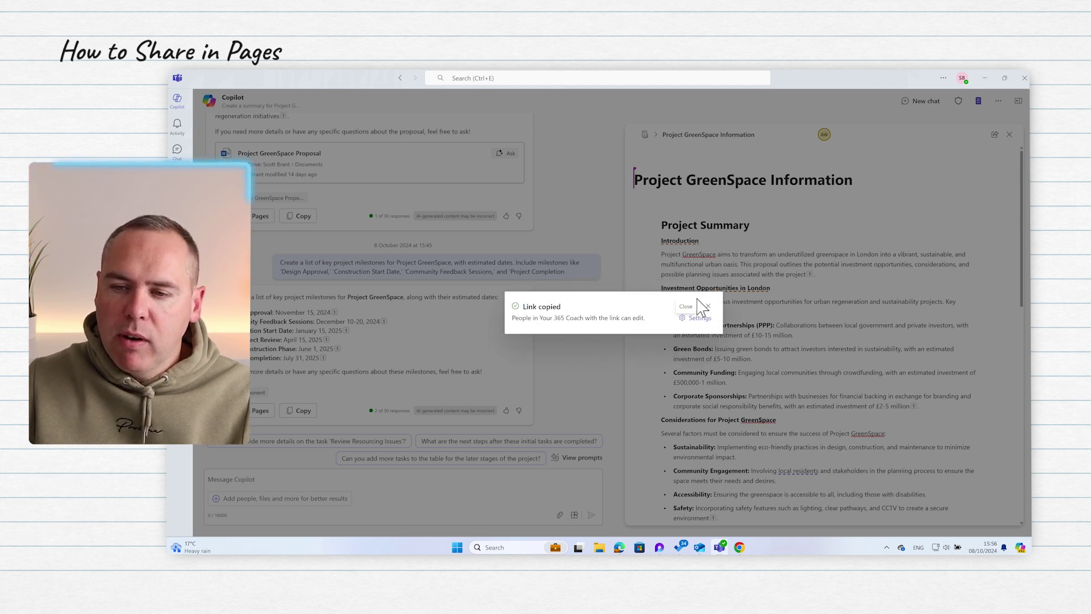
left_click(708, 307)
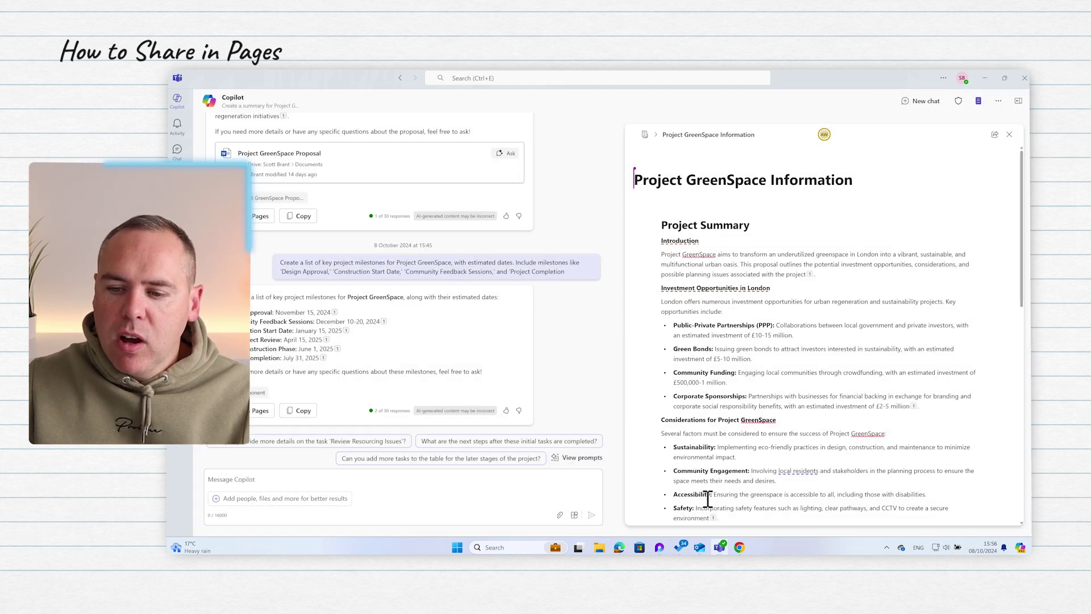
left_click(699, 547)
Paste the page component into the 'Review my Copilot Page' email and scroll through it
key("ctrl+v")
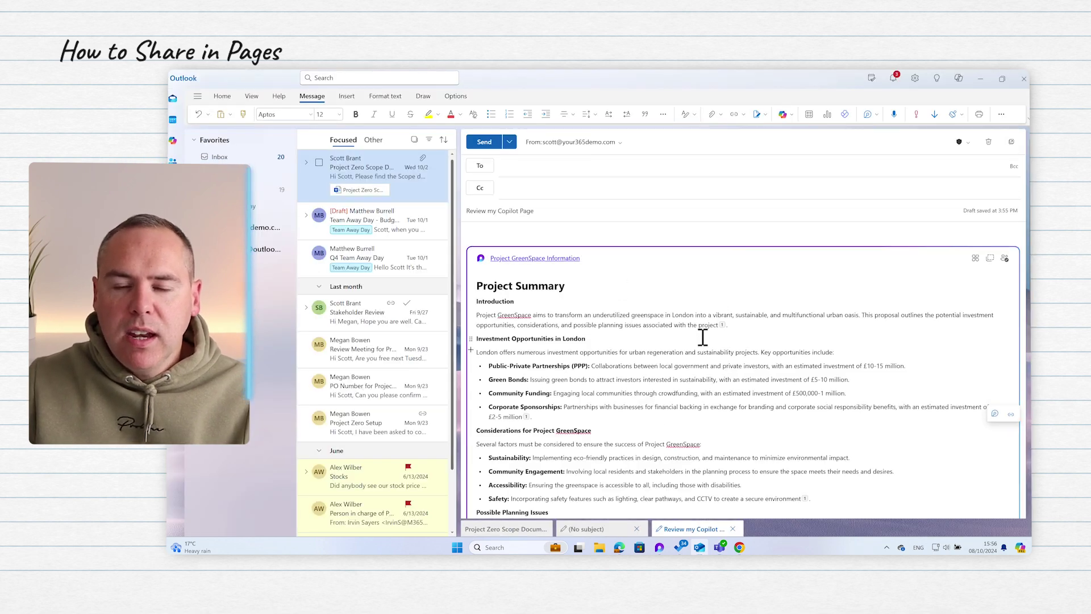
scroll(703, 330, "down", 5)
scroll(703, 336, "down", 5)
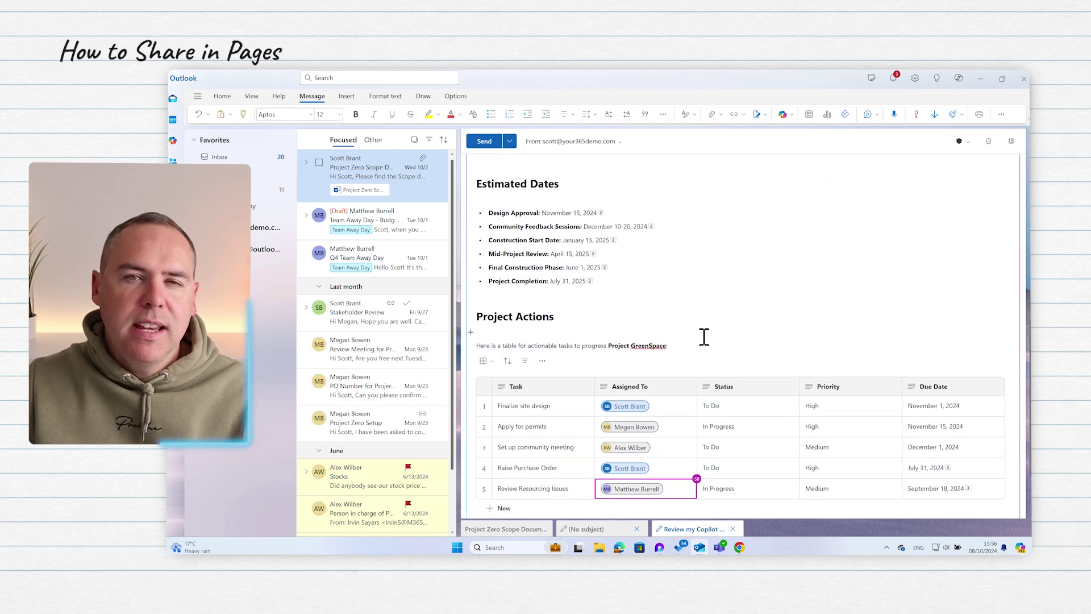
scroll(703, 337, "down", 2)
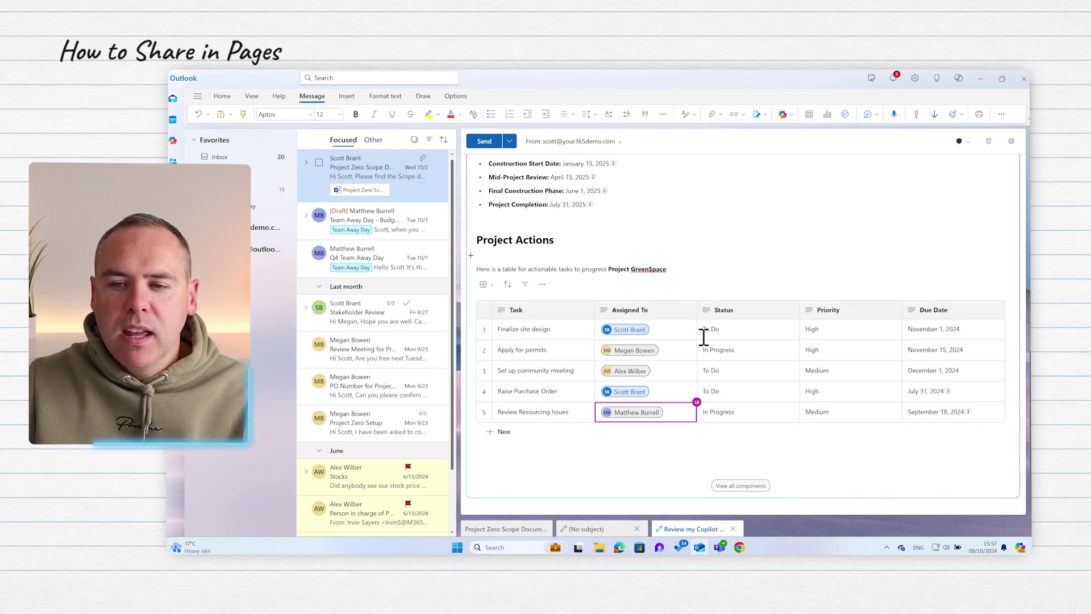
scroll(703, 337, "up", 15)
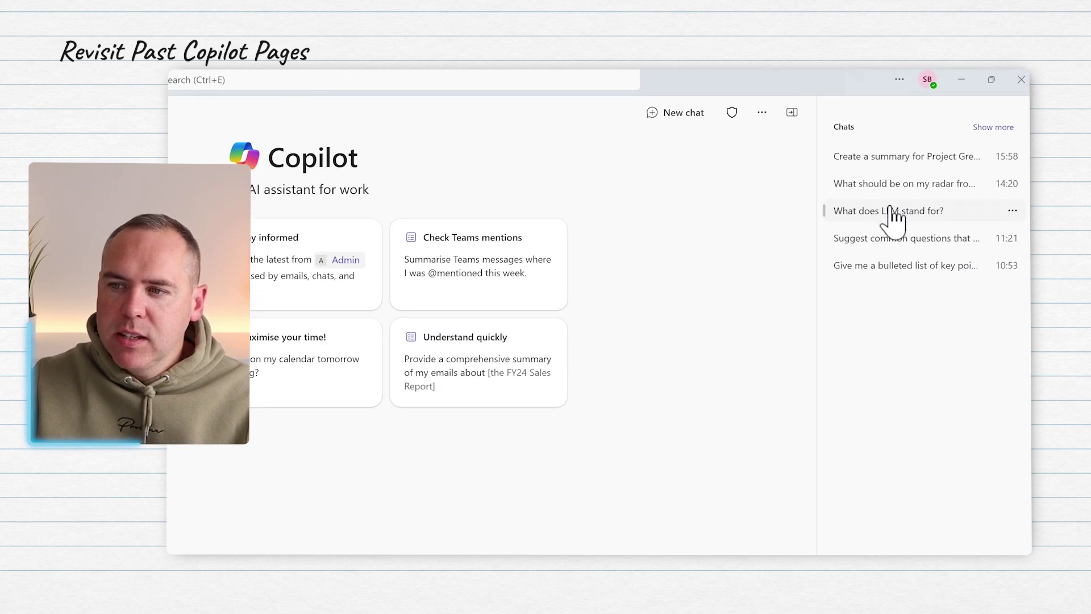
Reopen the earlier 'What does LLM stand for?' Copilot chat from the Chats list
left_click(1017, 155)
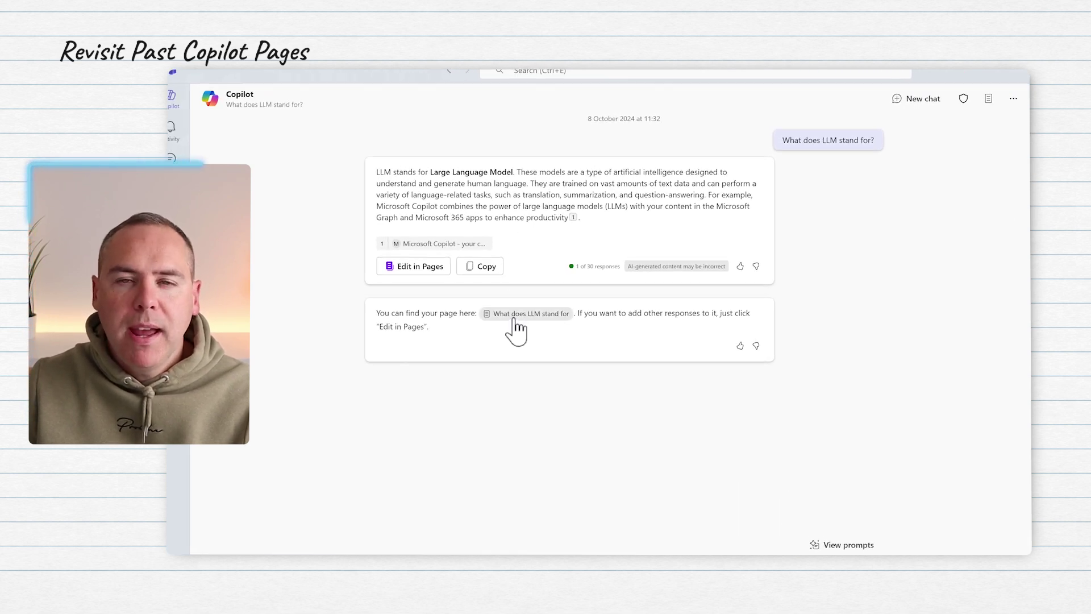
Open the saved 'What does LLM stand for' page beside its chat
left_click(517, 317)
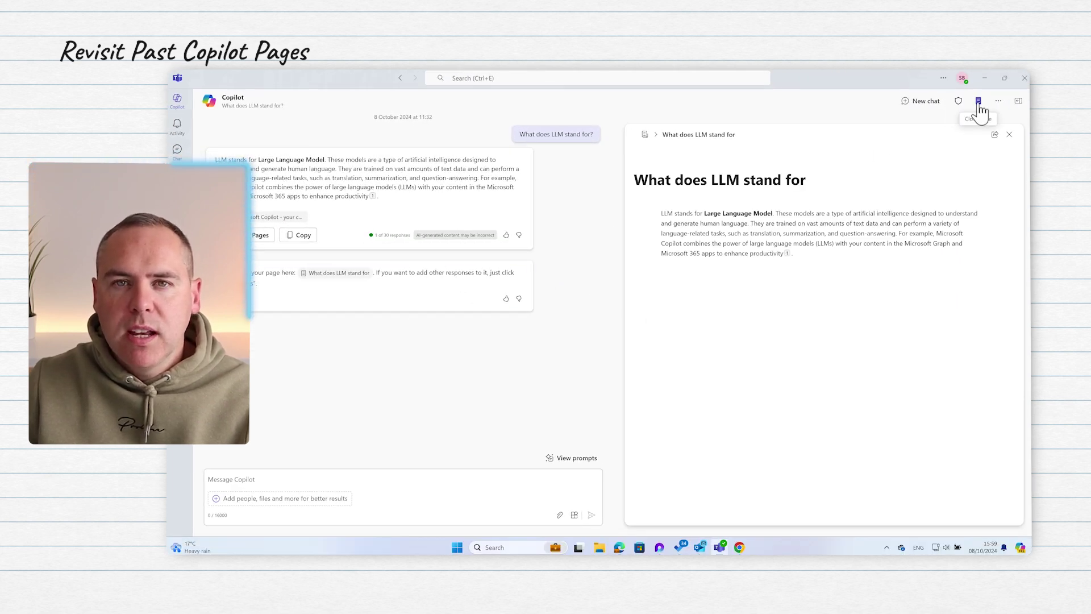
left_click(978, 102)
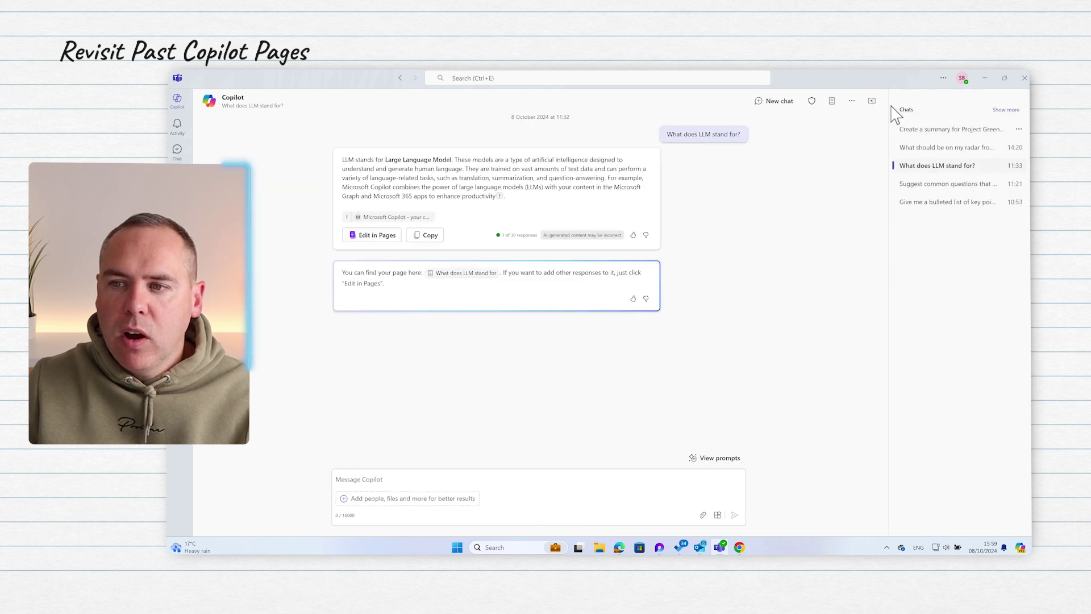
left_click(833, 104)
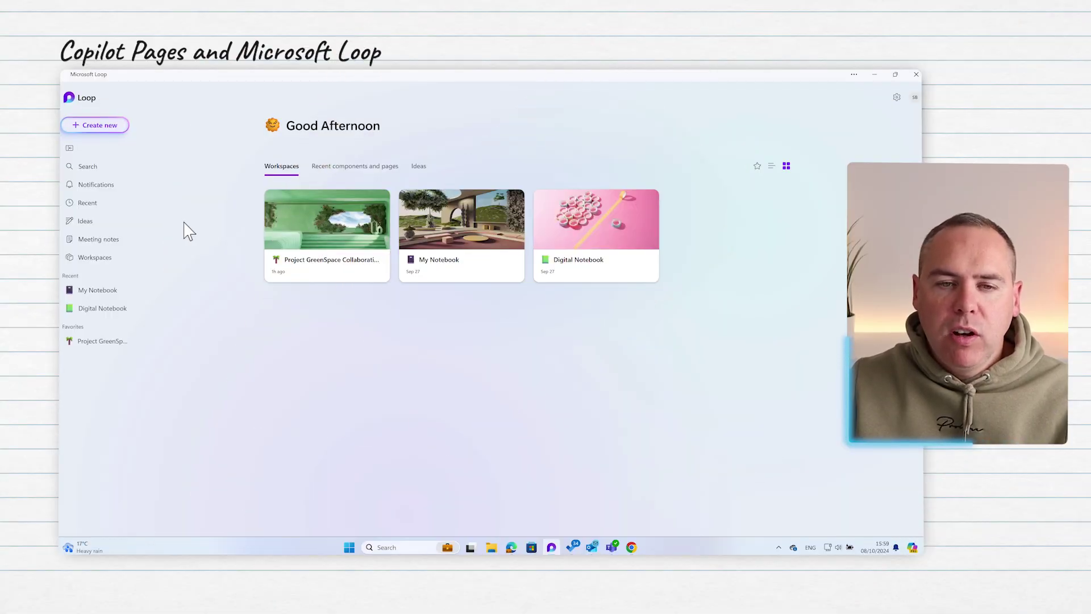
Open the Project GreenSpace Information page from Loop's Recent pages list
left_click(102, 202)
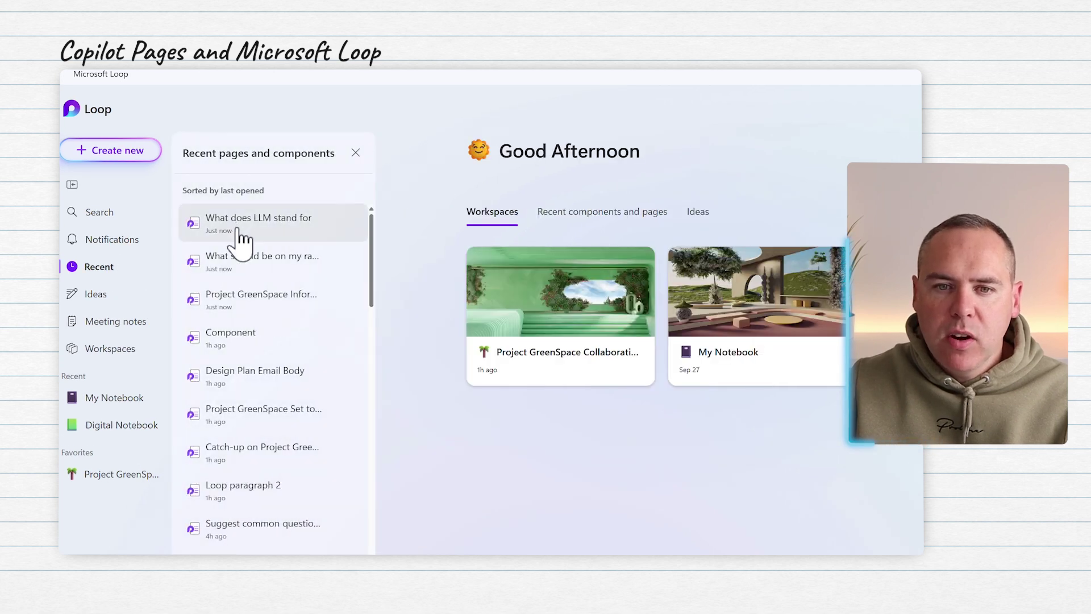
left_click(242, 234)
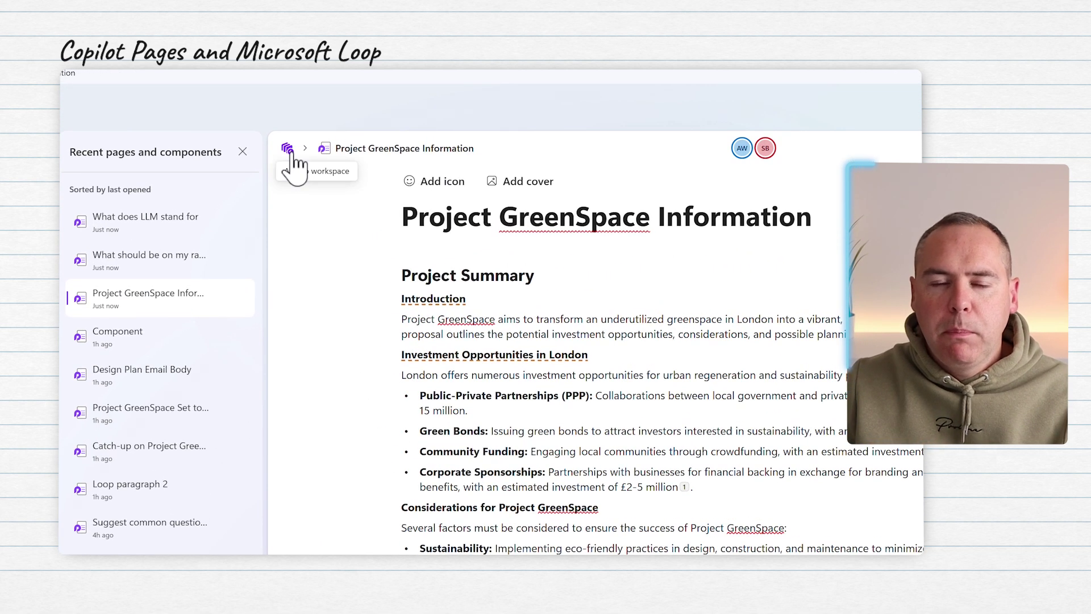
Add the page to the Project GreenSpace Collaboration workspace
left_click(290, 150)
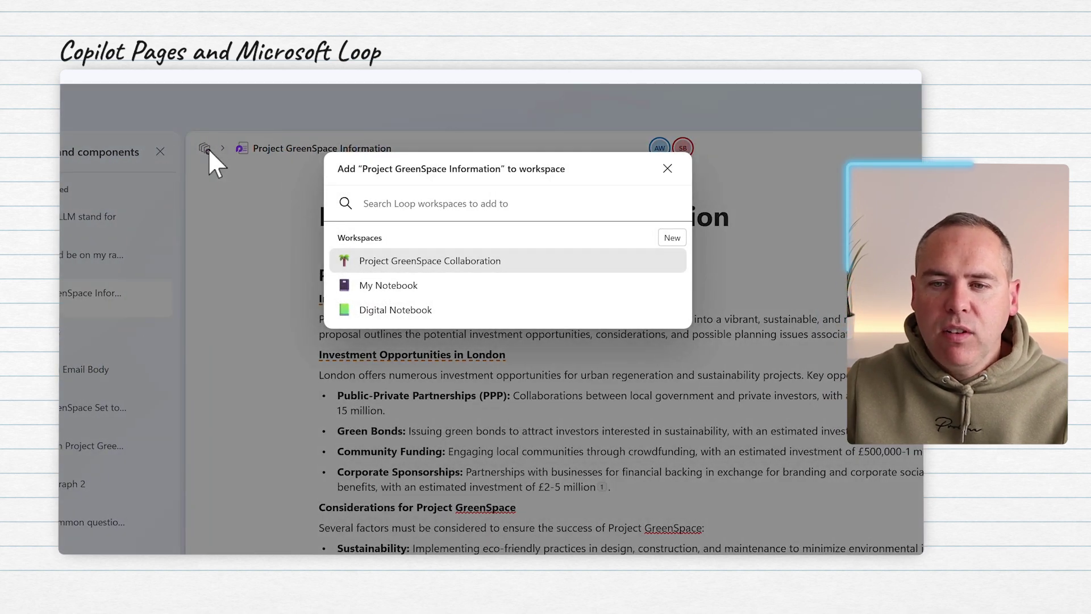
left_click(393, 262)
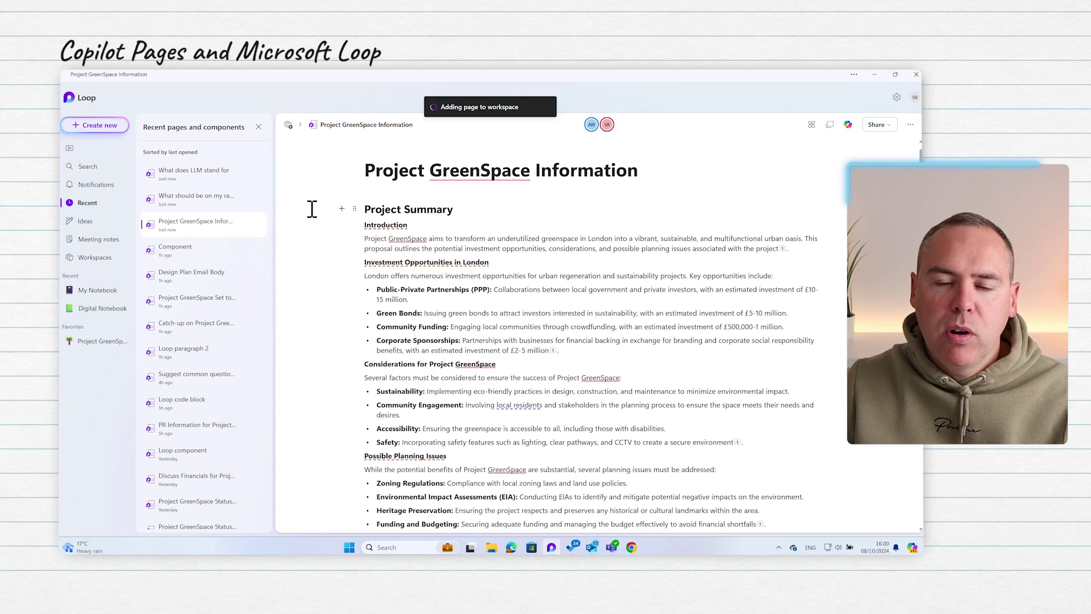